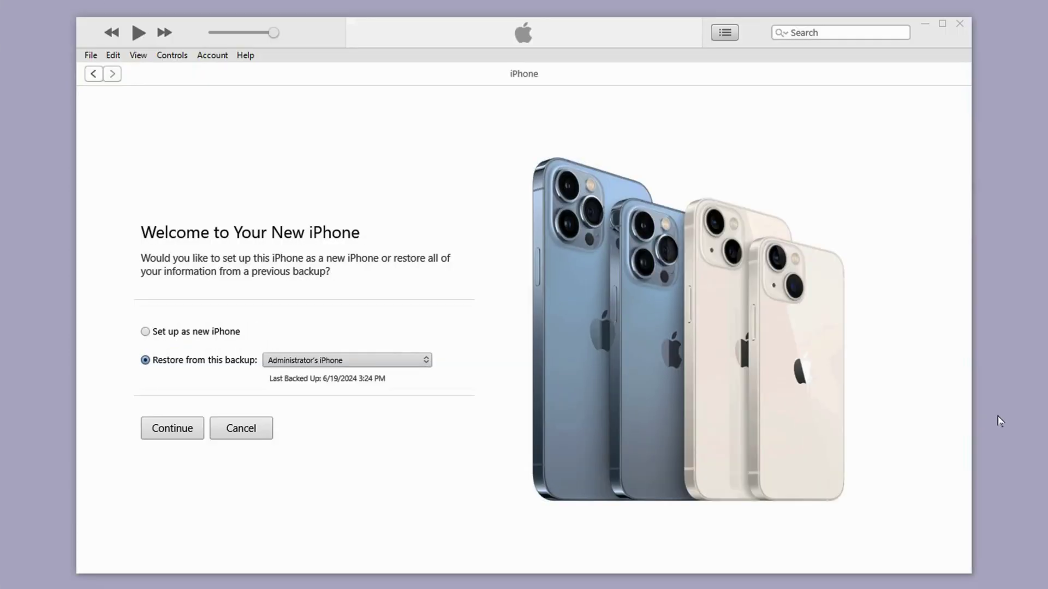
Step: Set up the connected device as a new iPhone instead of restoring a backup, and leave the sync welcome page
click(161, 334)
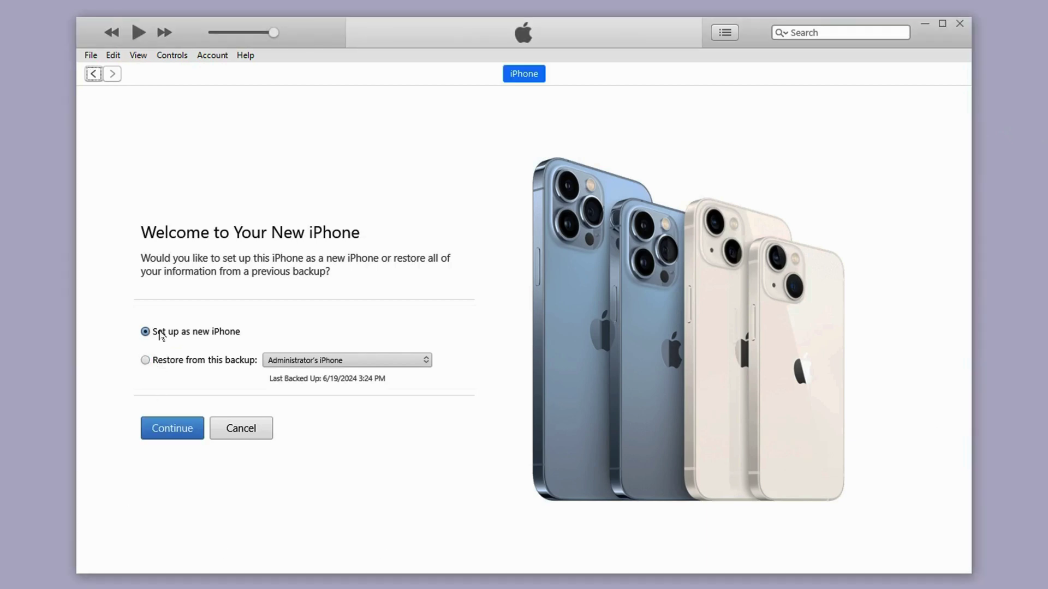
click(173, 420)
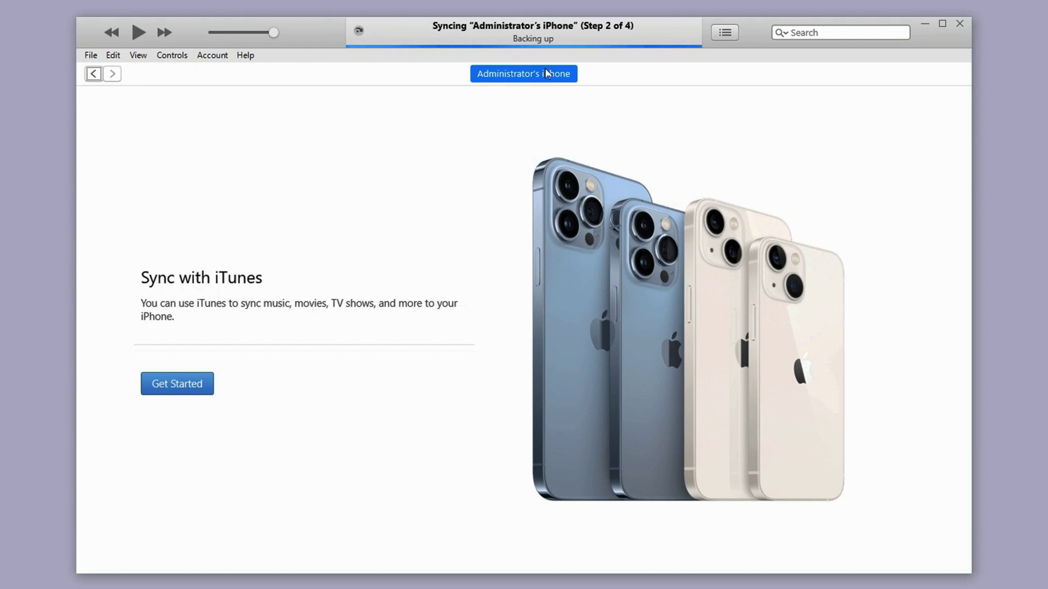
click(94, 75)
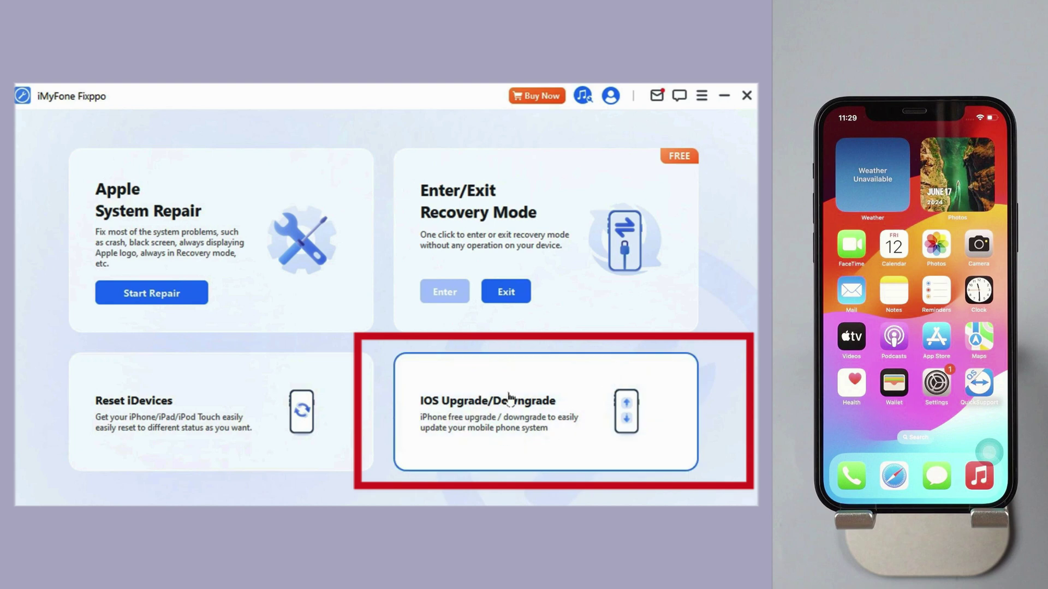
Step: Switch to iMyFone Fixppo, choose to downgrade iOS, download the iOS 18.5.1 firmware to C:/ and start the downgrade
click(568, 355)
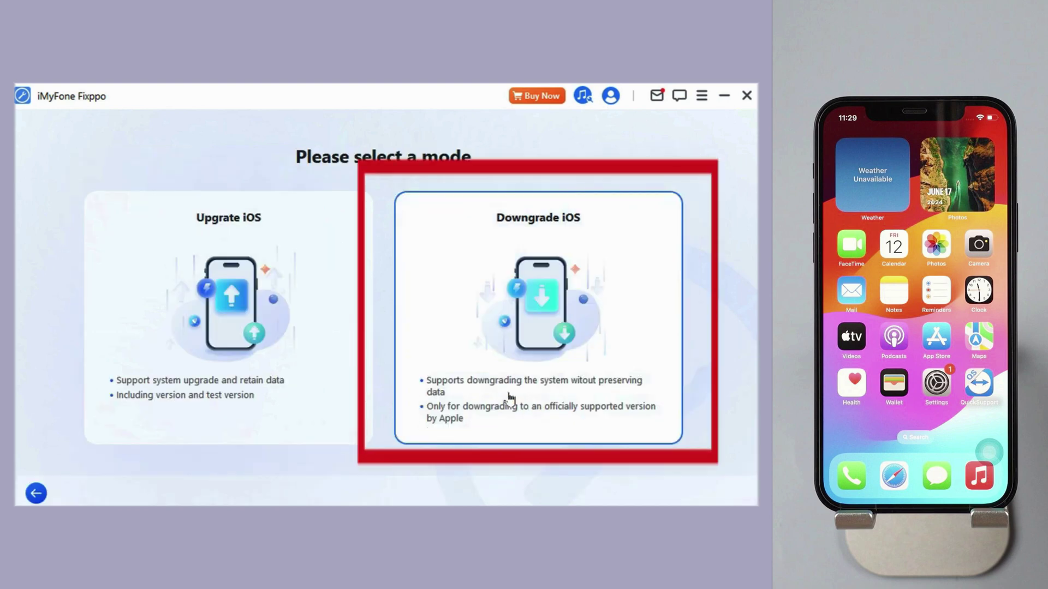
click(515, 342)
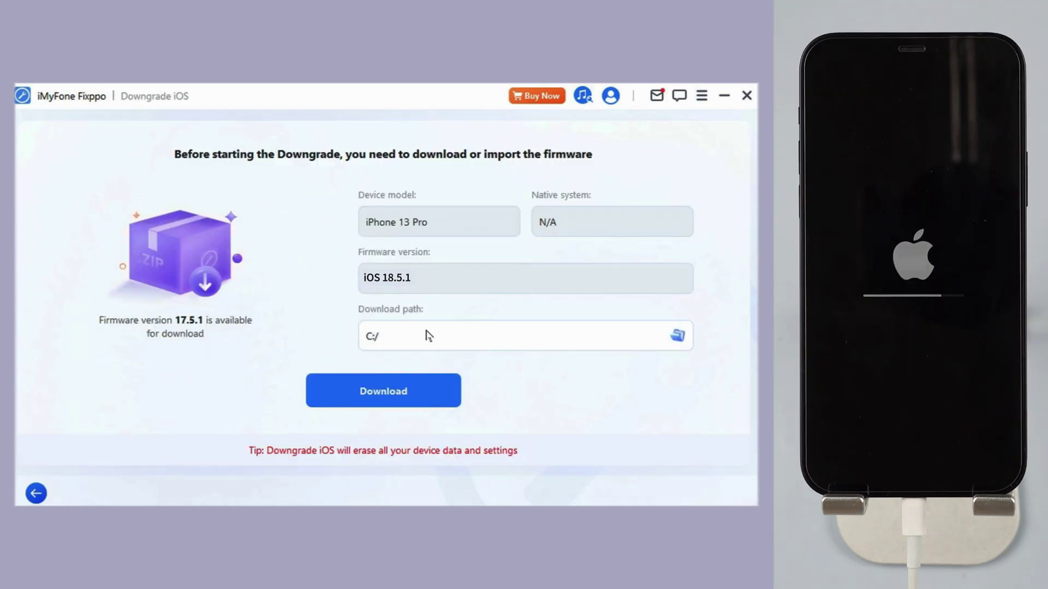
click(383, 391)
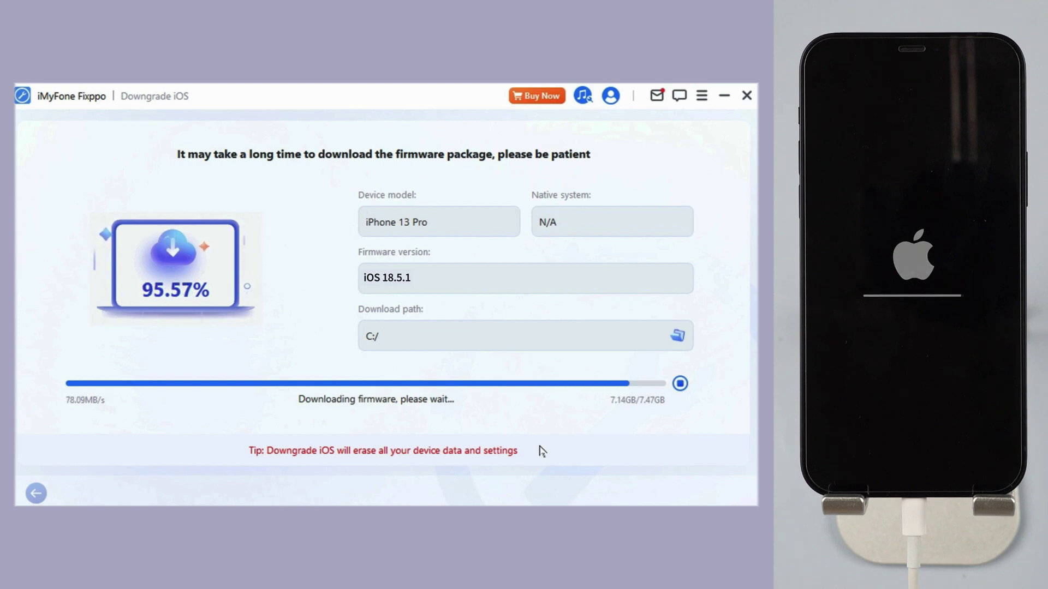
click(416, 369)
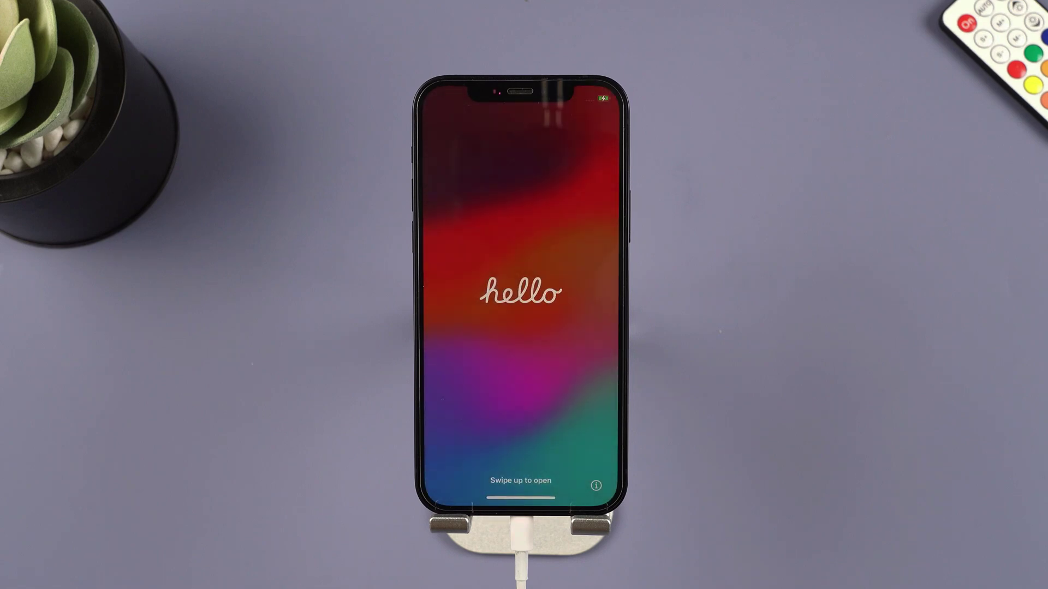
drag(520, 498, 520, 355)
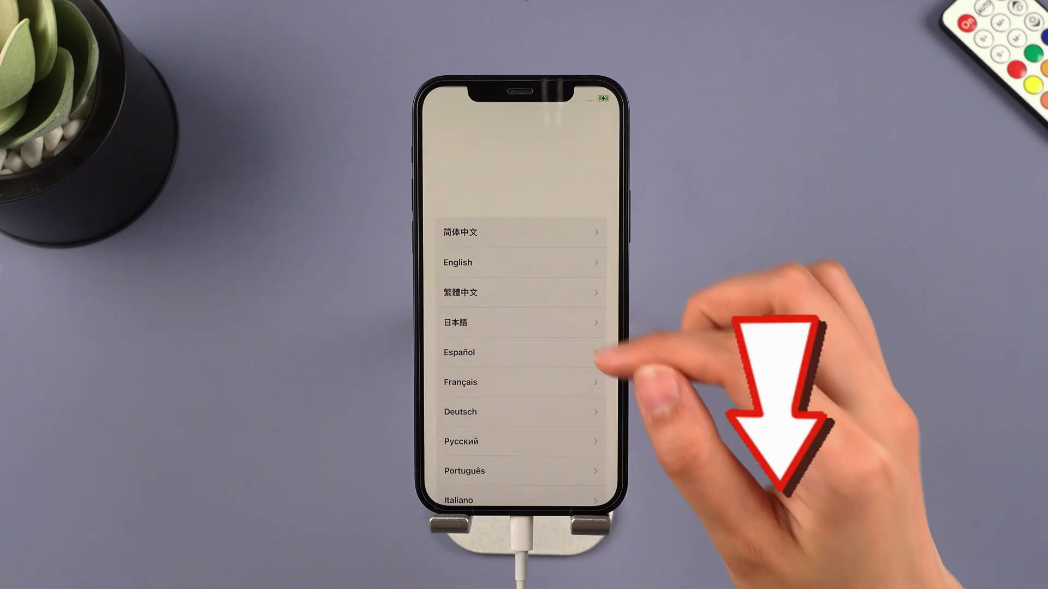
click(584, 263)
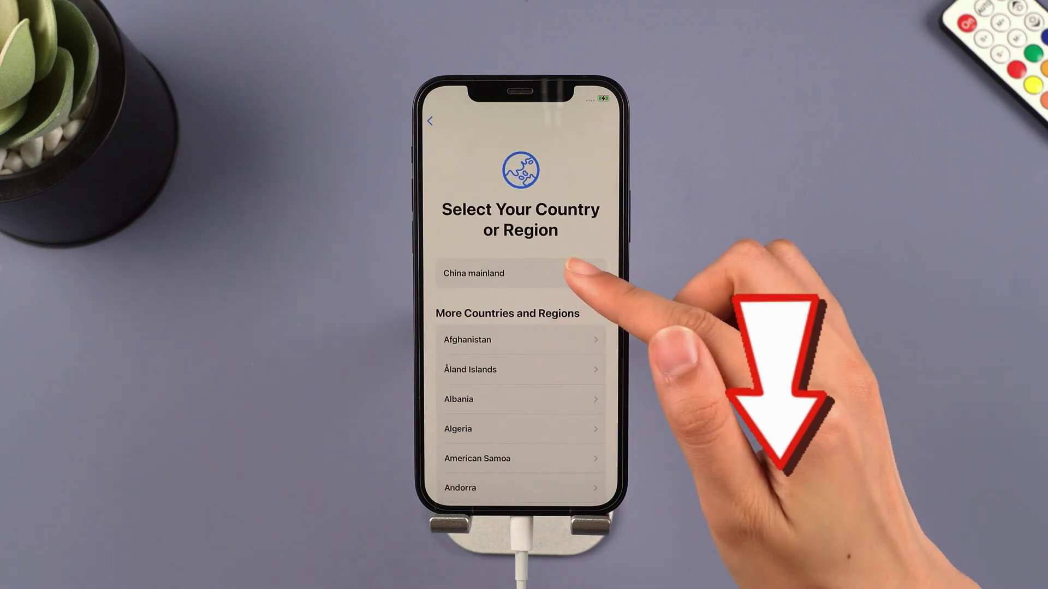
click(570, 272)
click(537, 449)
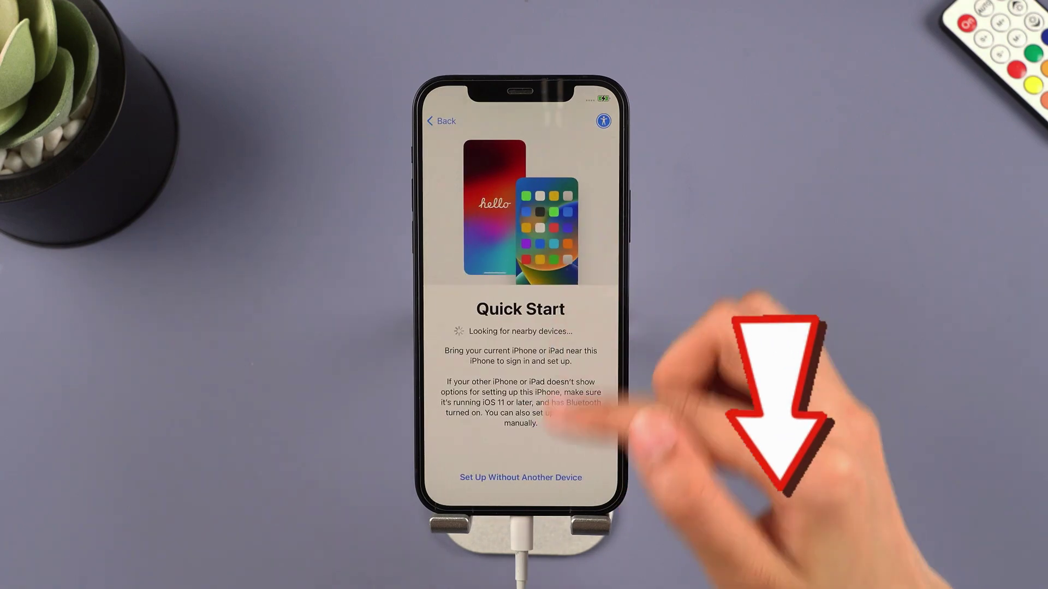
click(546, 478)
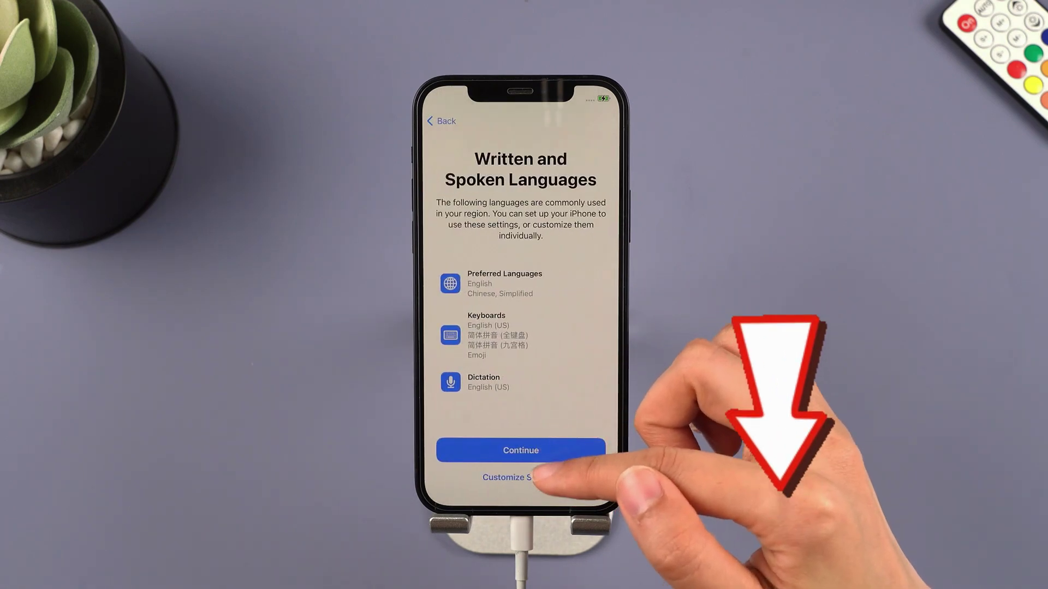
click(562, 450)
click(532, 480)
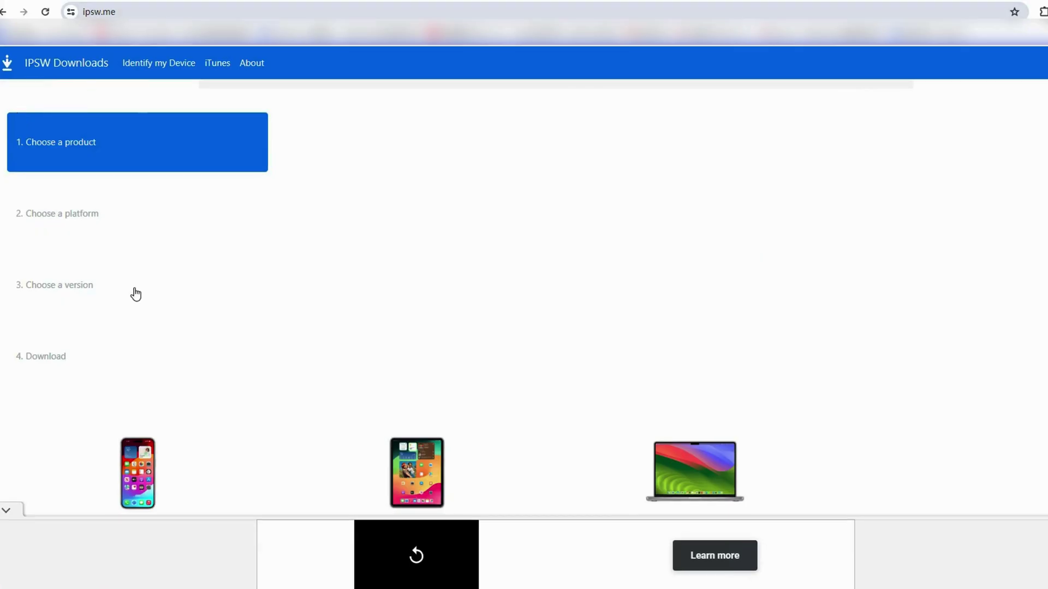
Step: On the ipsw.me website, choose iPhone as the product and pick the iPhone 13 Pro to find its firmware
scroll(148, 409, down, 1)
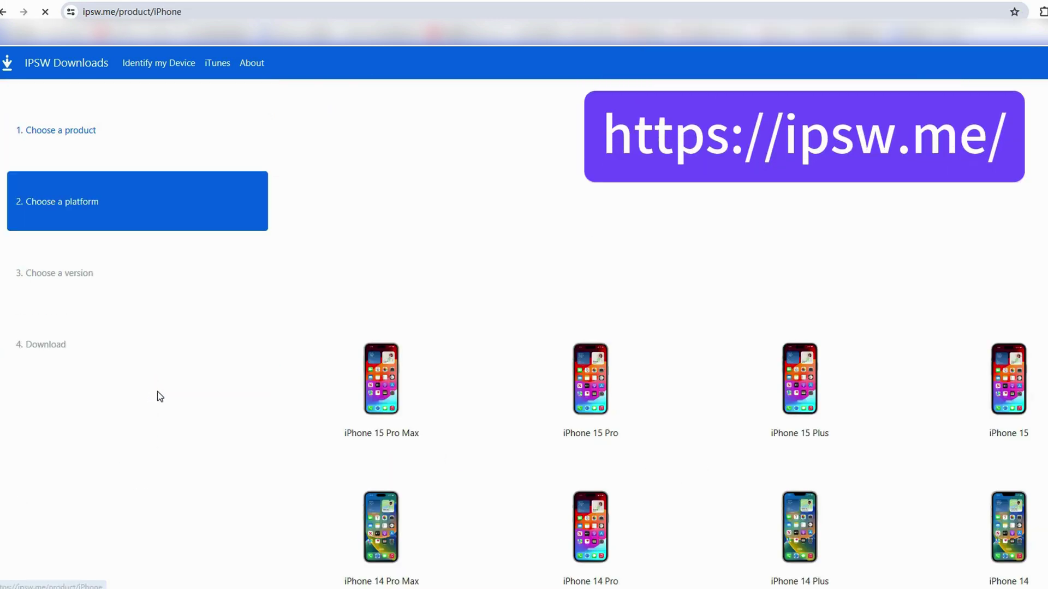
scroll(335, 311, down, 4)
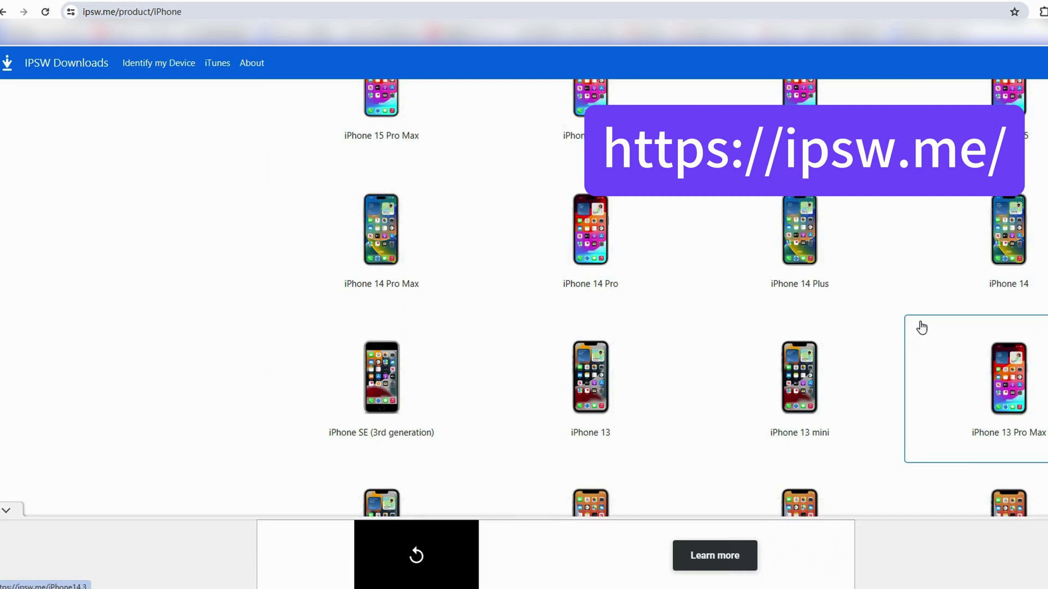
scroll(928, 317, down, 2)
click(382, 406)
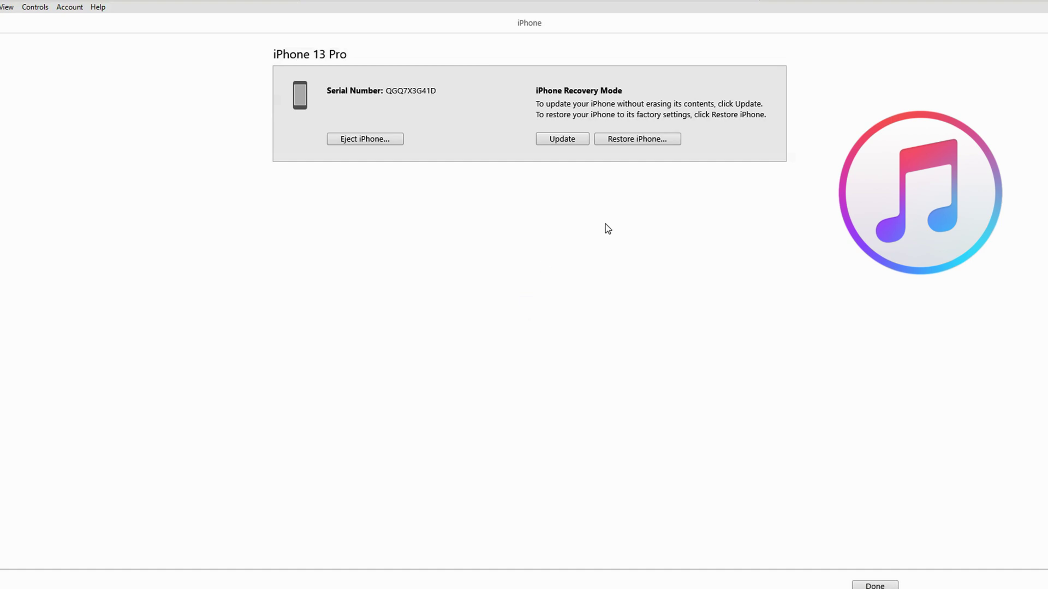
Step: Switch to iTunes and restore the iPhone 13 Pro to iOS 18.5.1 using the firmware file in the Downloads (下载) folder
shift+click(647, 139)
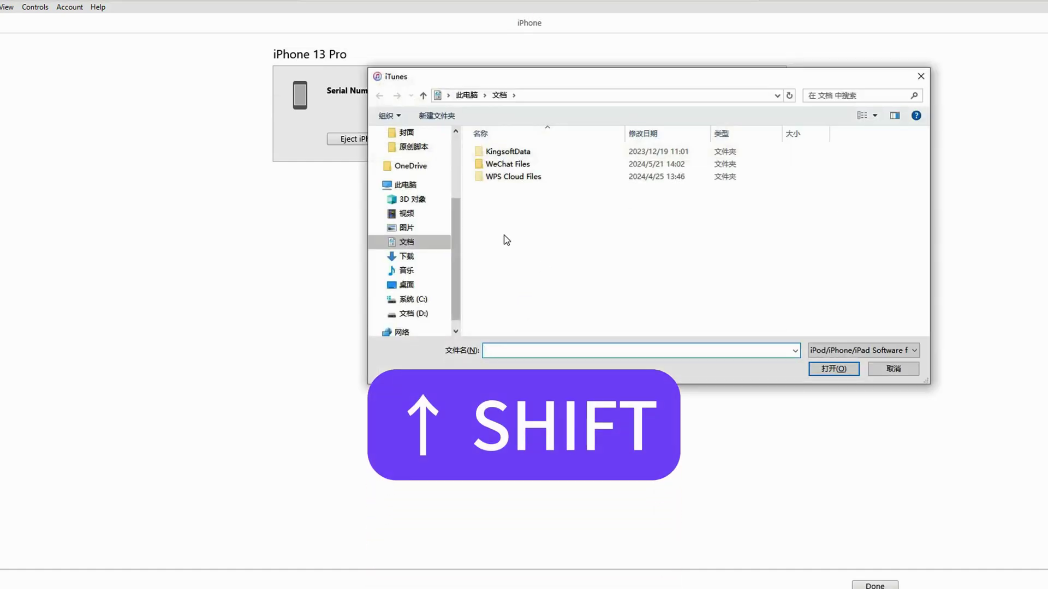
click(406, 256)
double_click(502, 170)
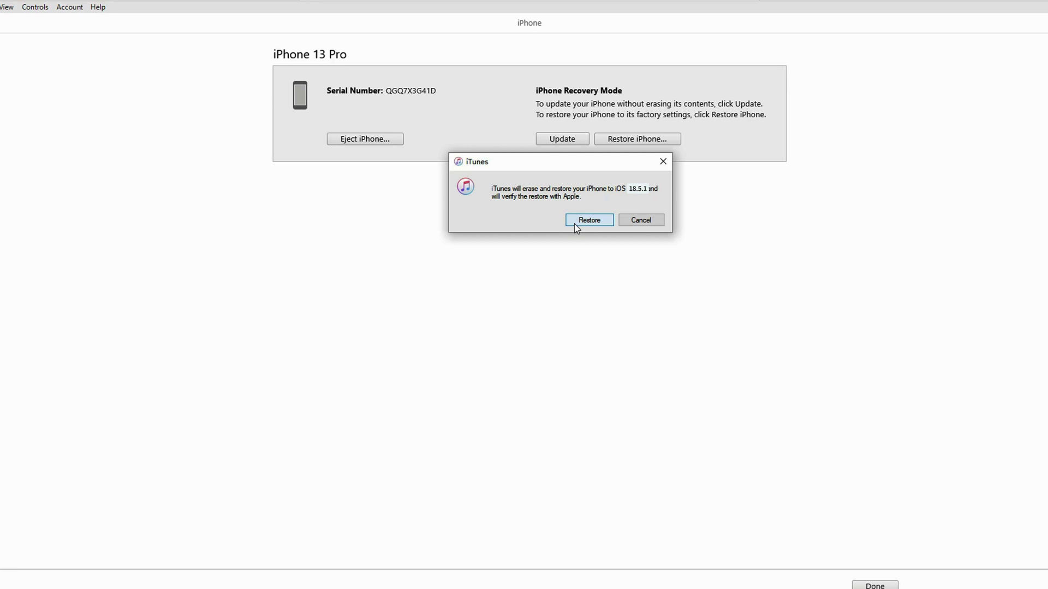
click(574, 223)
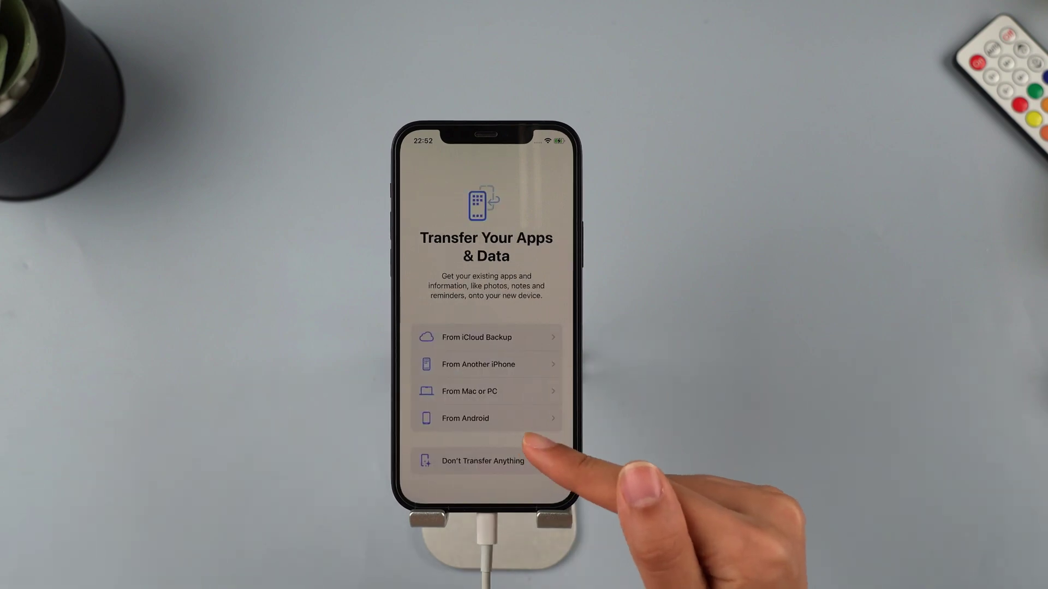
click(545, 388)
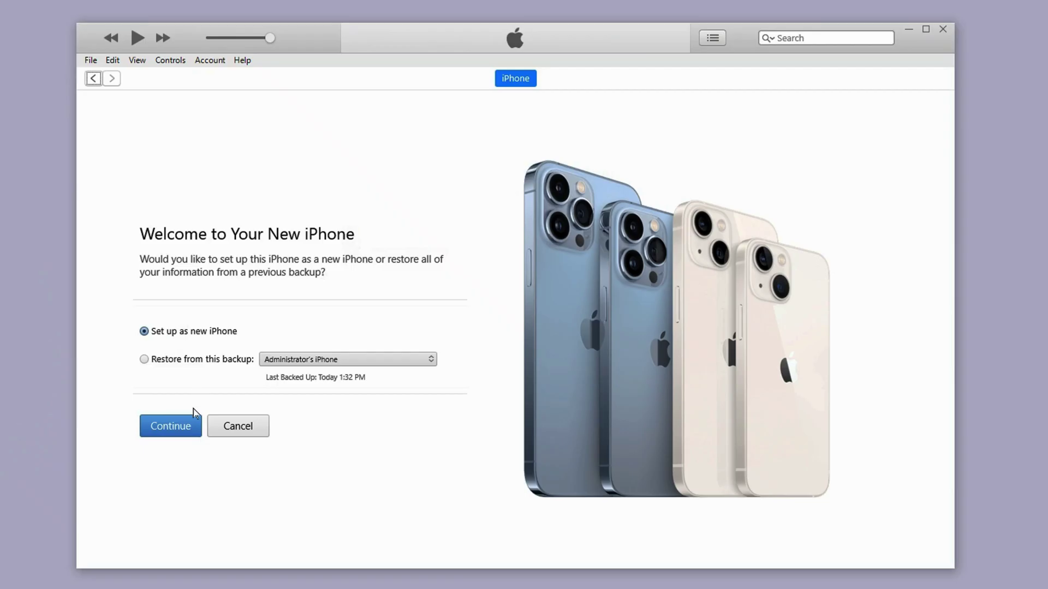
Step: Set up the restored device as a new iPhone in iTunes and proceed past the sync introduction
click(176, 428)
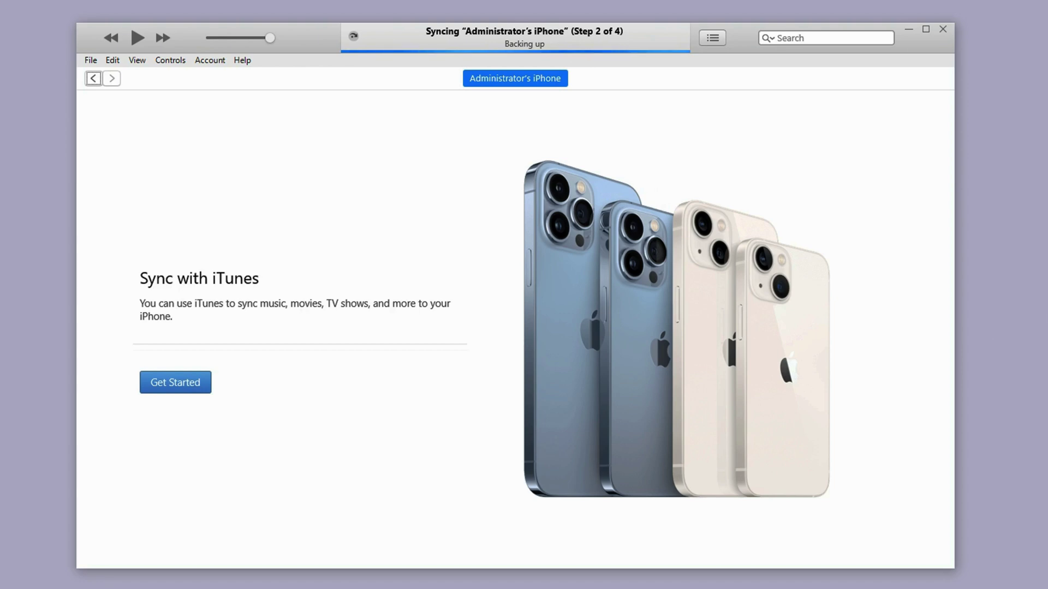
click(200, 377)
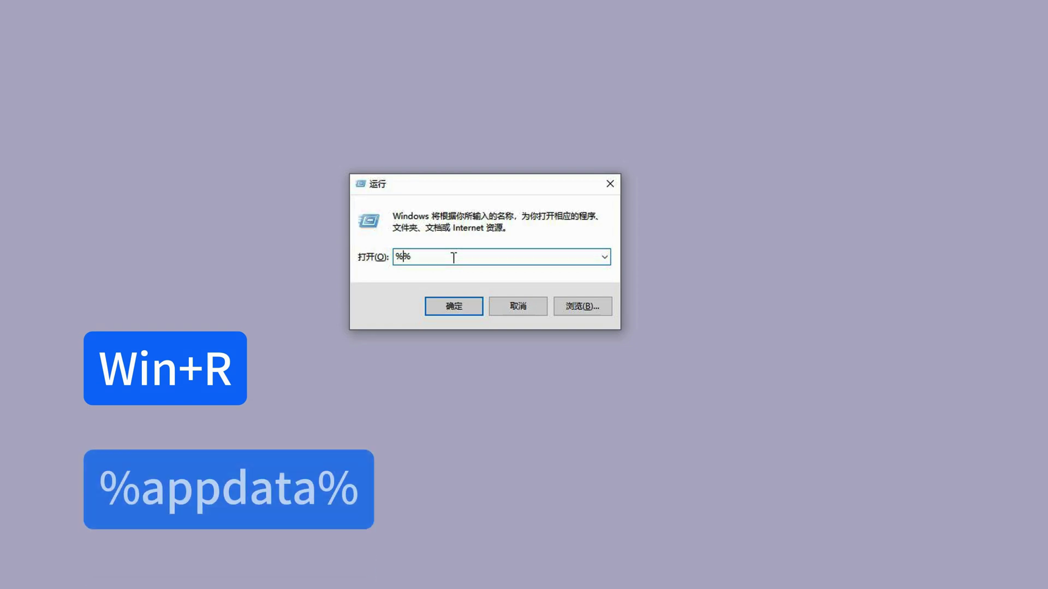
text(appda)
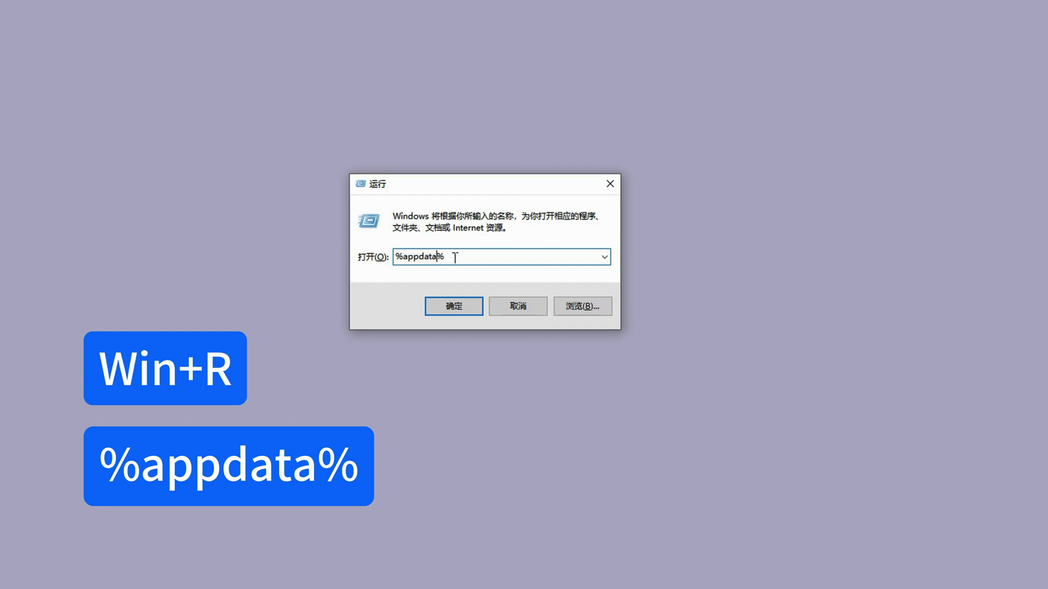
text(ta)
key(Return)
double_click(439, 273)
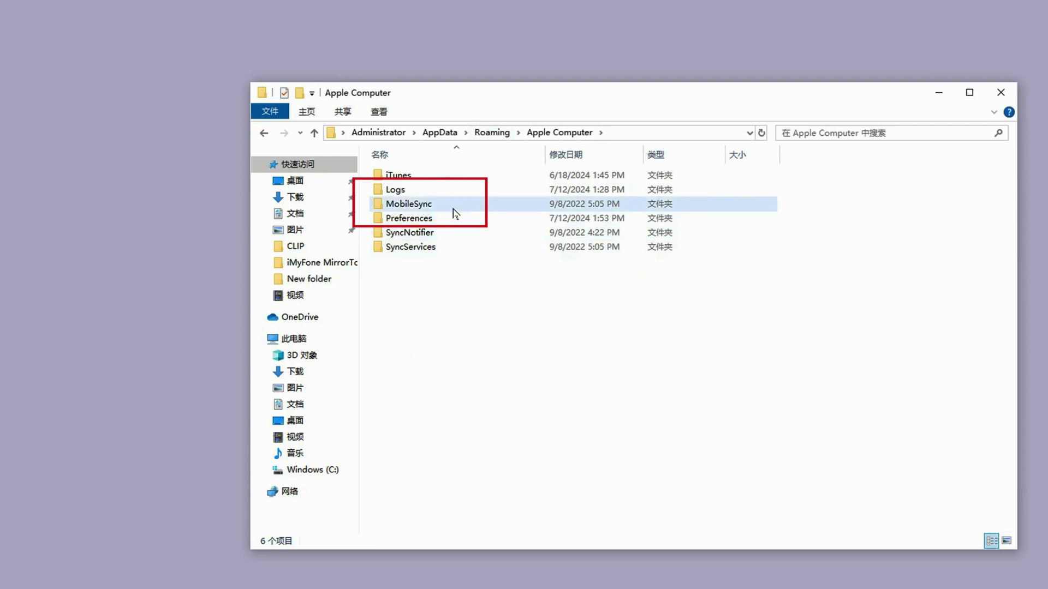
double_click(451, 206)
double_click(459, 176)
double_click(460, 260)
Step: Open the Info PLIST file at the end of the backup folder in Notepad
scroll(606, 278, down, 5)
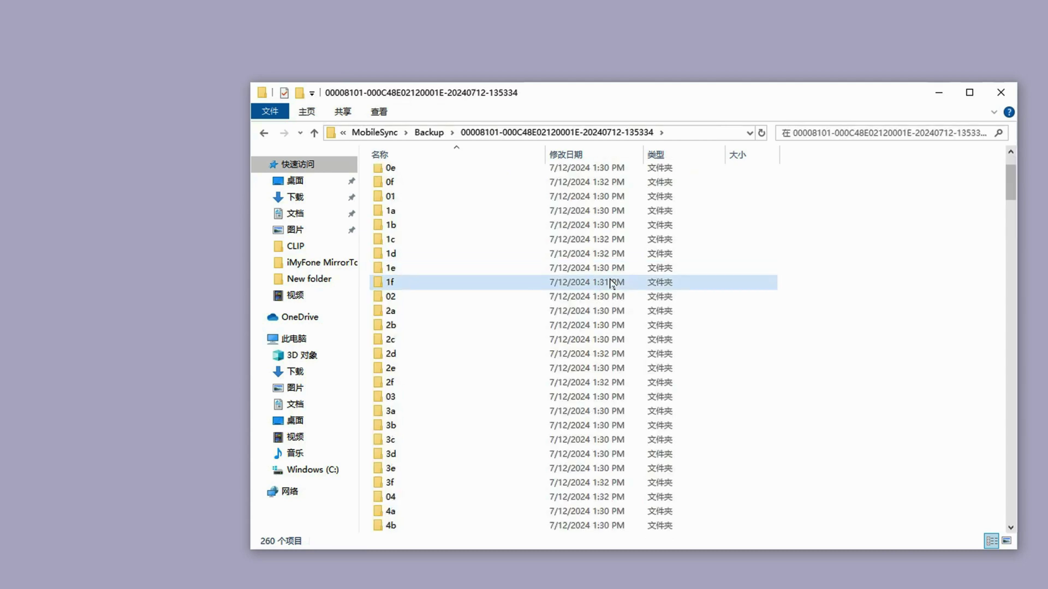
drag(1010, 200, 1026, 515)
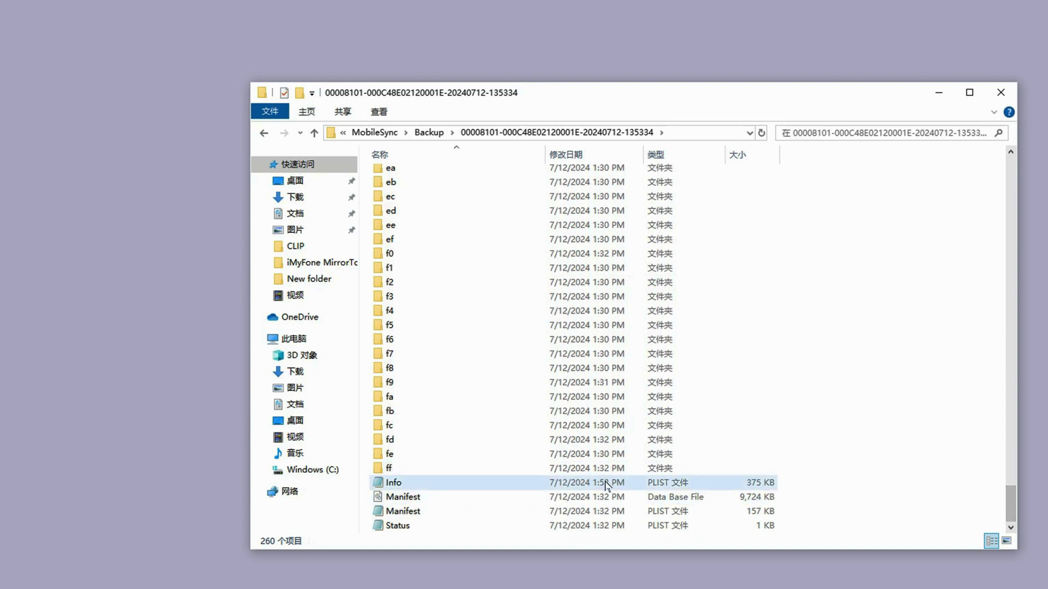
double_click(607, 482)
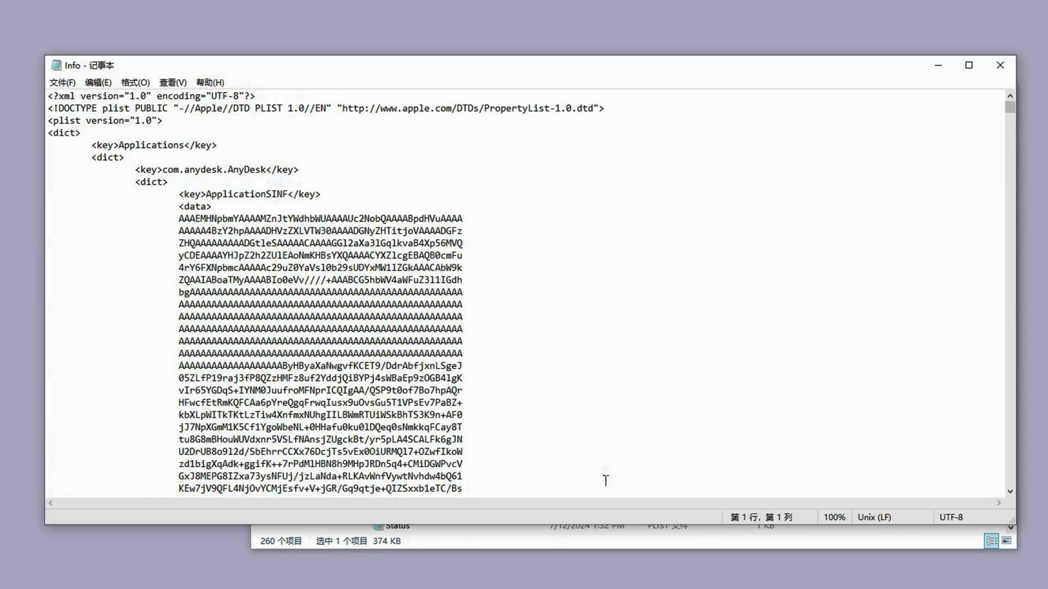
Step: Find "product" in the Info file, set the Product Version string to 18.5.1 and close the file
key(ctrl+f)
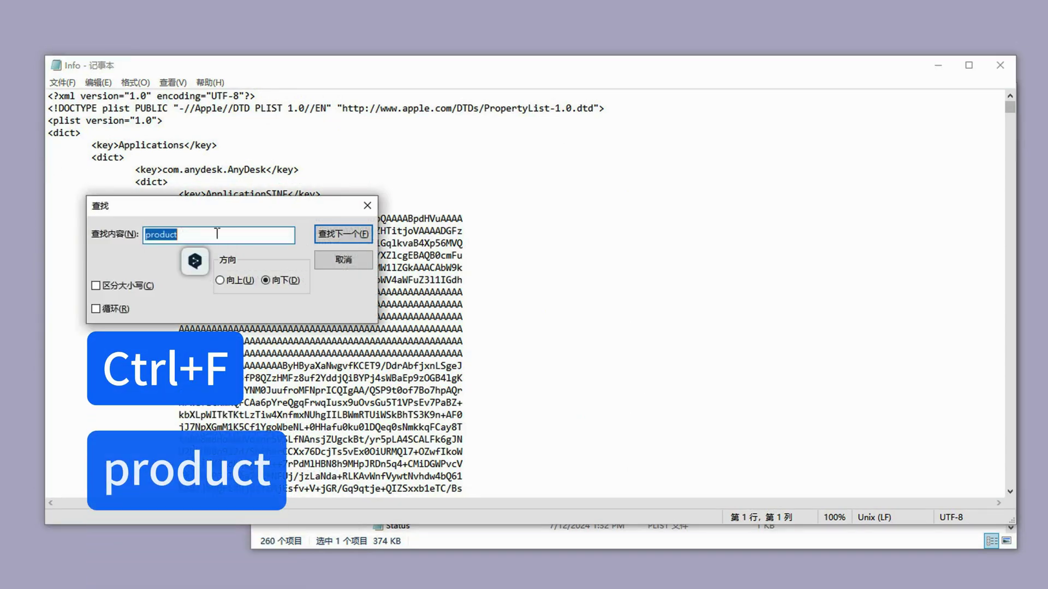
text(product)
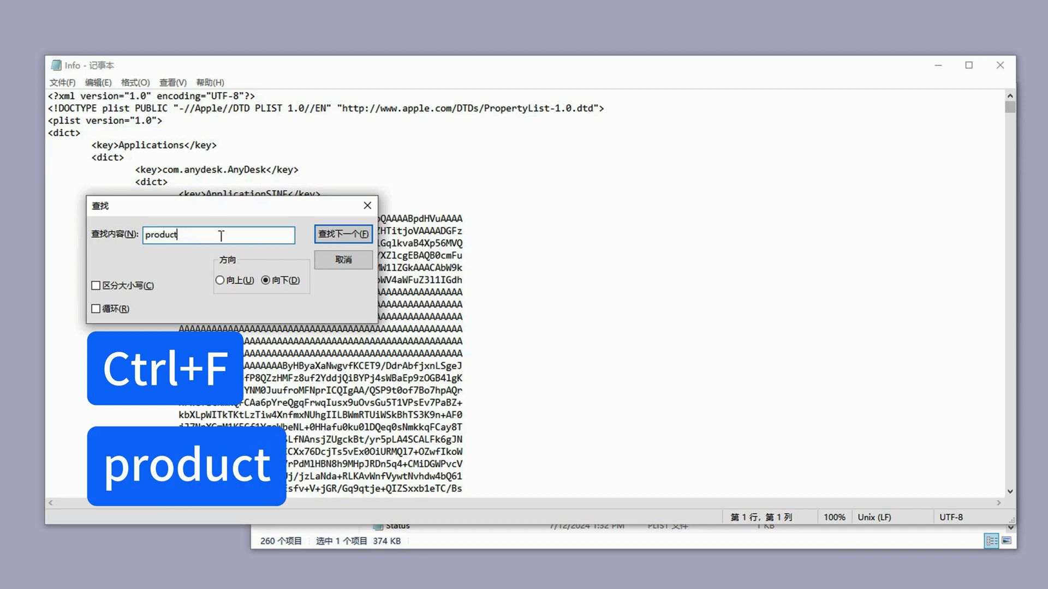
key(Return)
key(Escape)
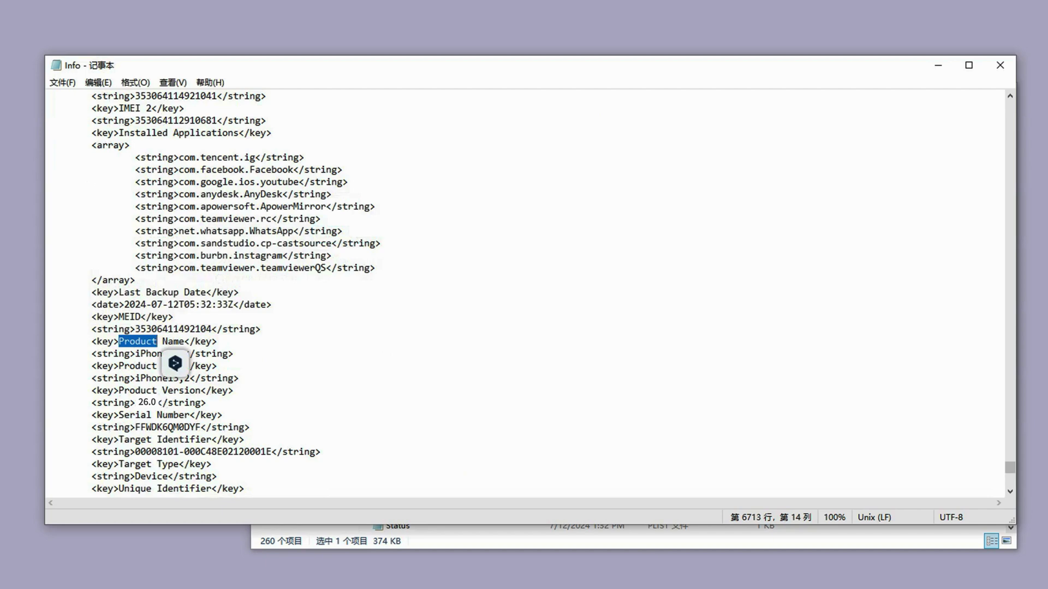
click(146, 403)
key(Delete)
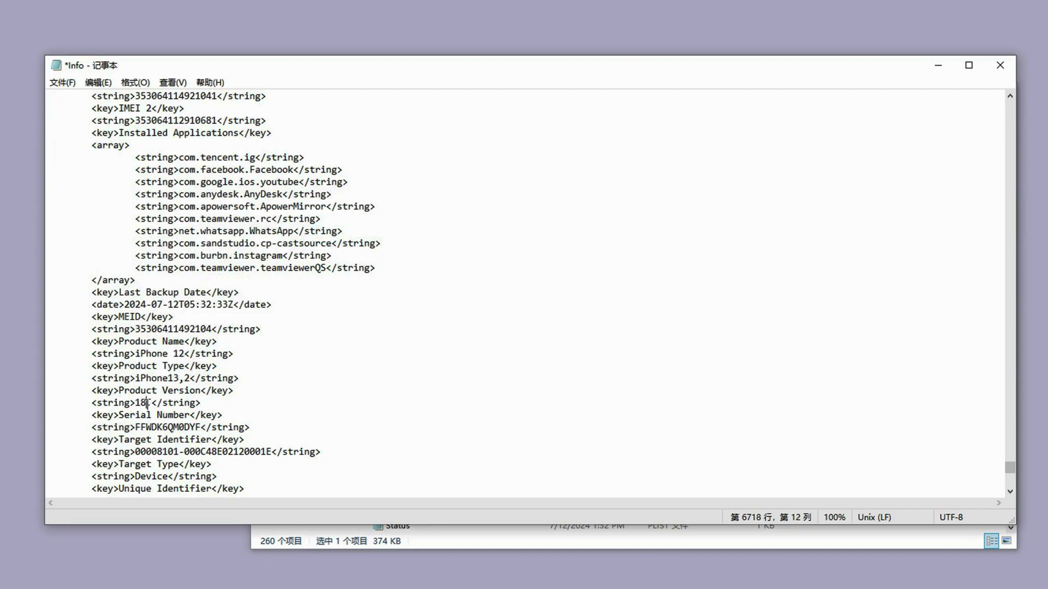
key(BackSpace)
text(8.5.1)
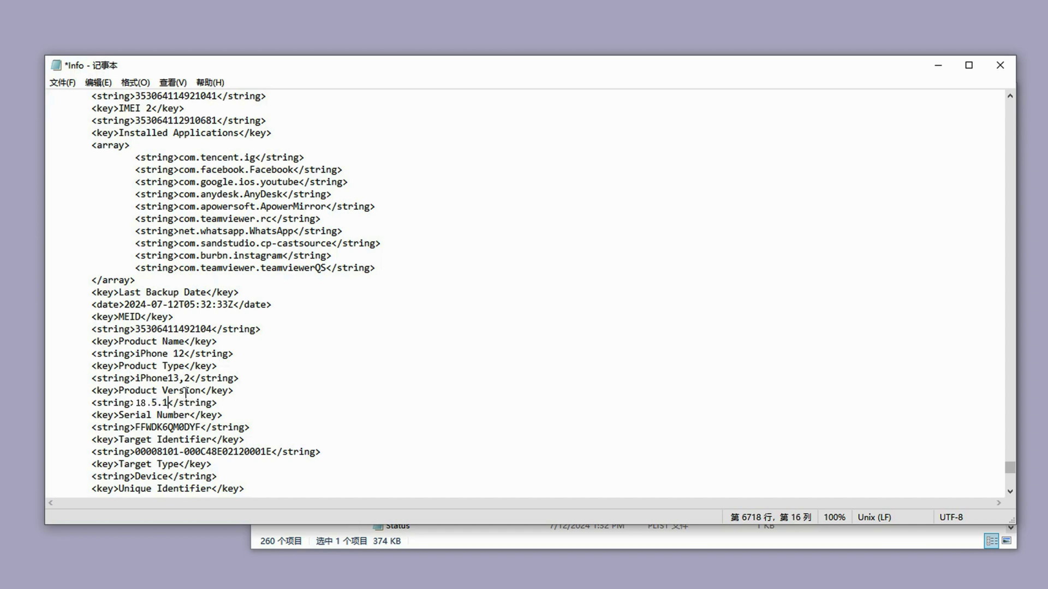
key(alt+F4)
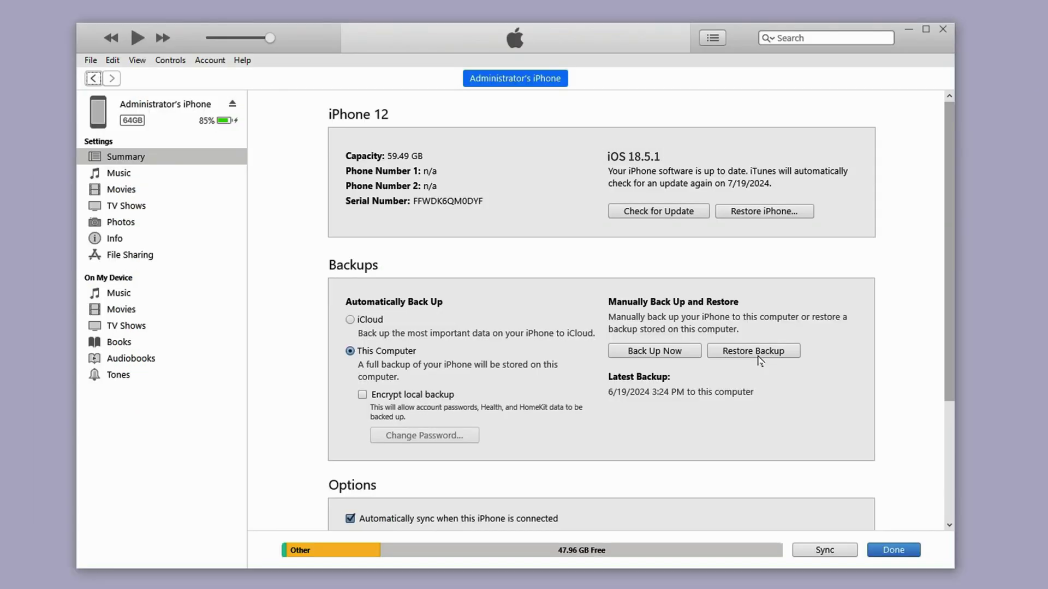
Step: Switch to iTunes and restore the iPhone from the backup dated 2024年7月12日 下午1:53
click(762, 356)
click(575, 193)
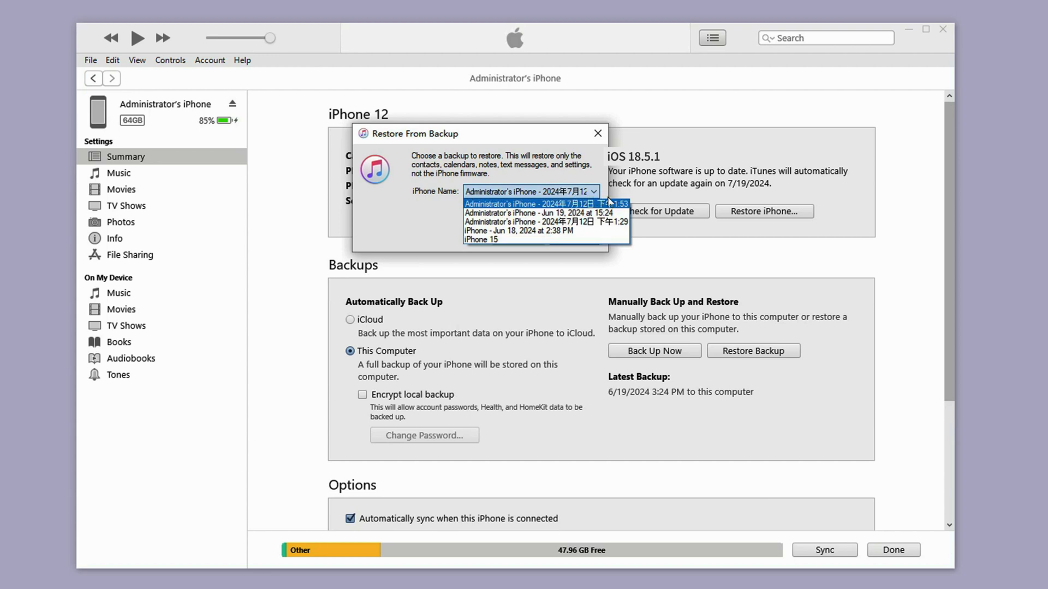
click(550, 207)
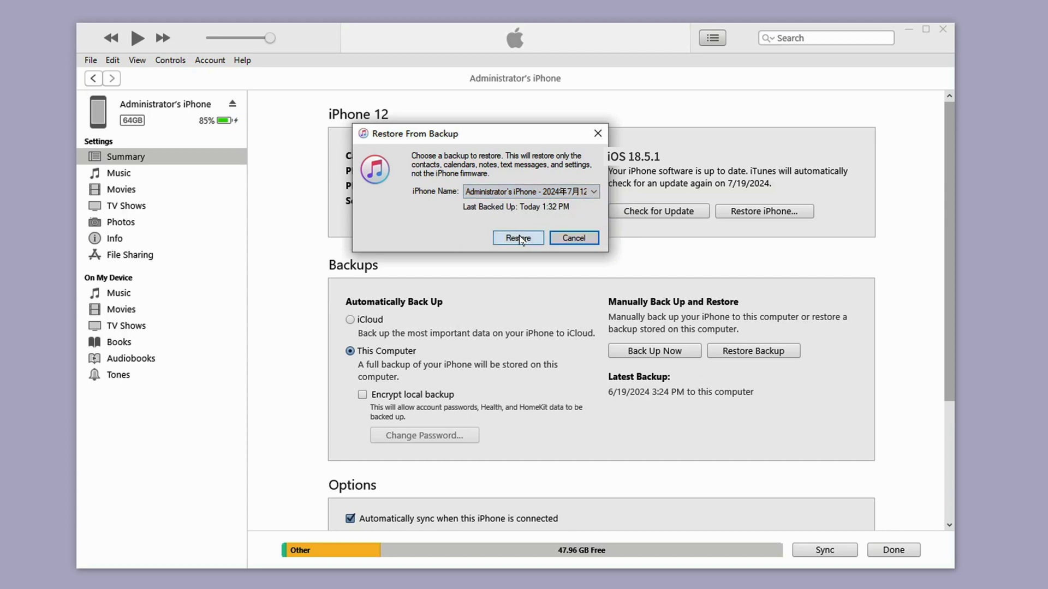
click(520, 236)
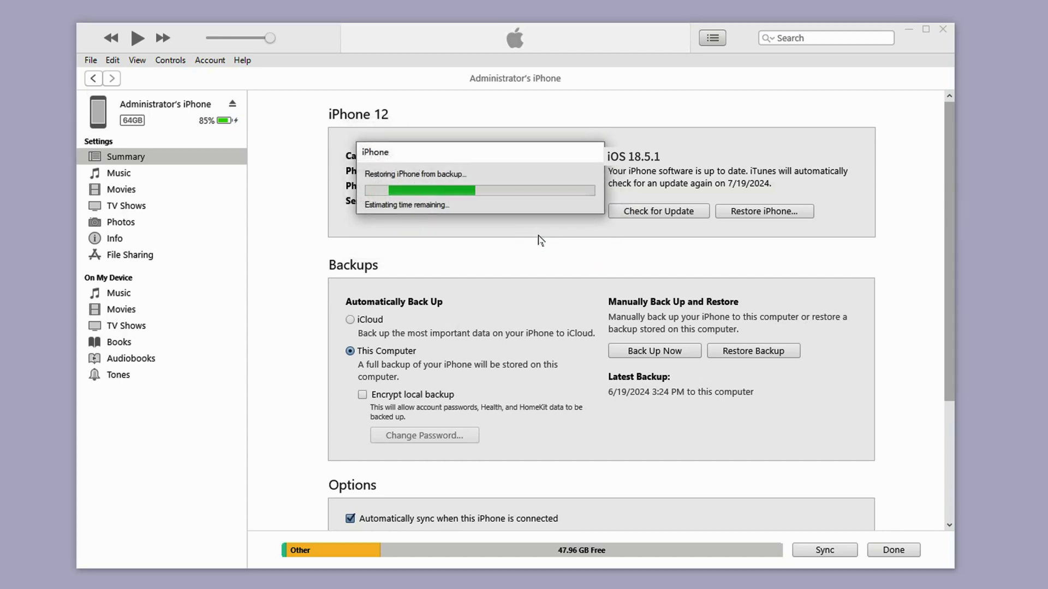